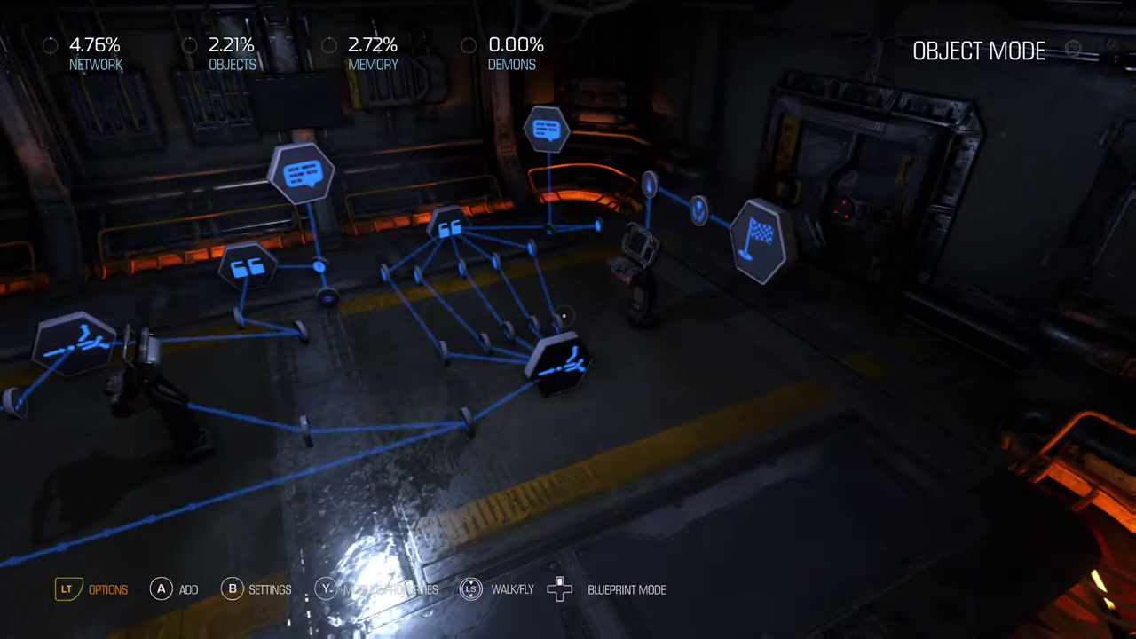
# Orbit past the Player Proxy and Message nodes, then switch to the Straight Hallway blueprint.
pyautogui.moveTo(564, 315); pyautogui.dragTo(563, 315)
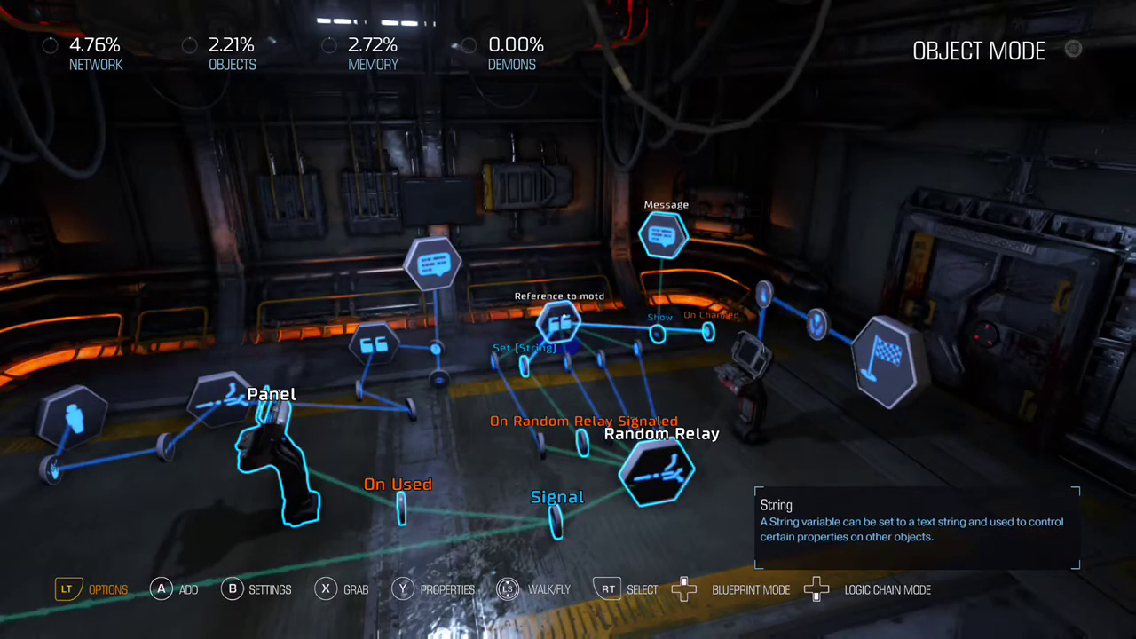
pyautogui.moveTo(564, 315); pyautogui.dragTo(562, 315)
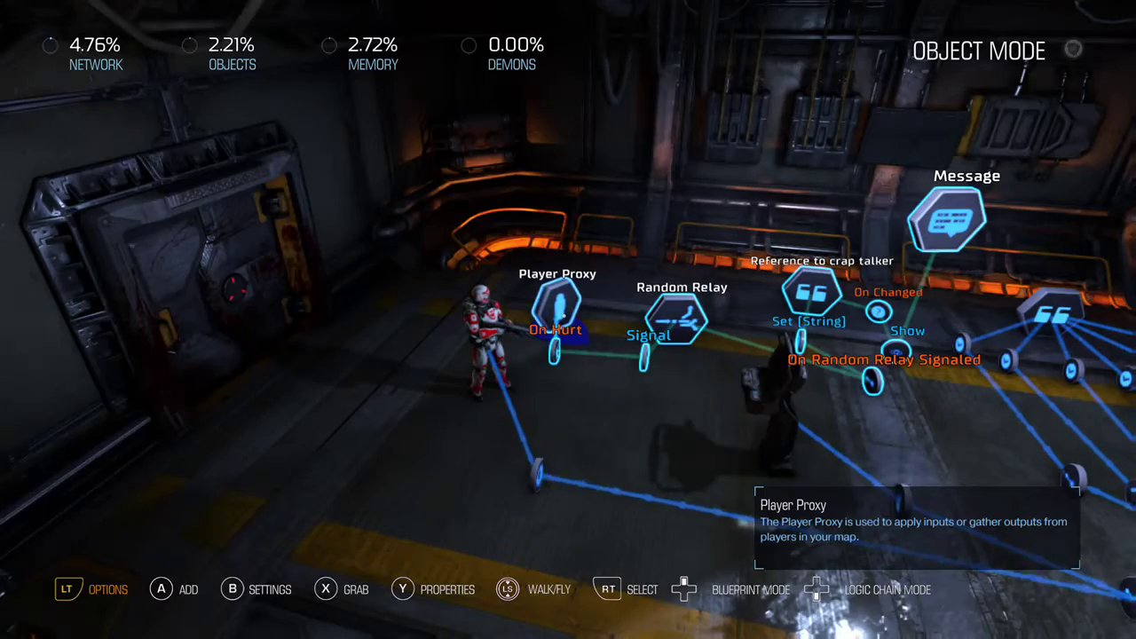
pyautogui.moveTo(562, 315); pyautogui.dragTo(564, 316)
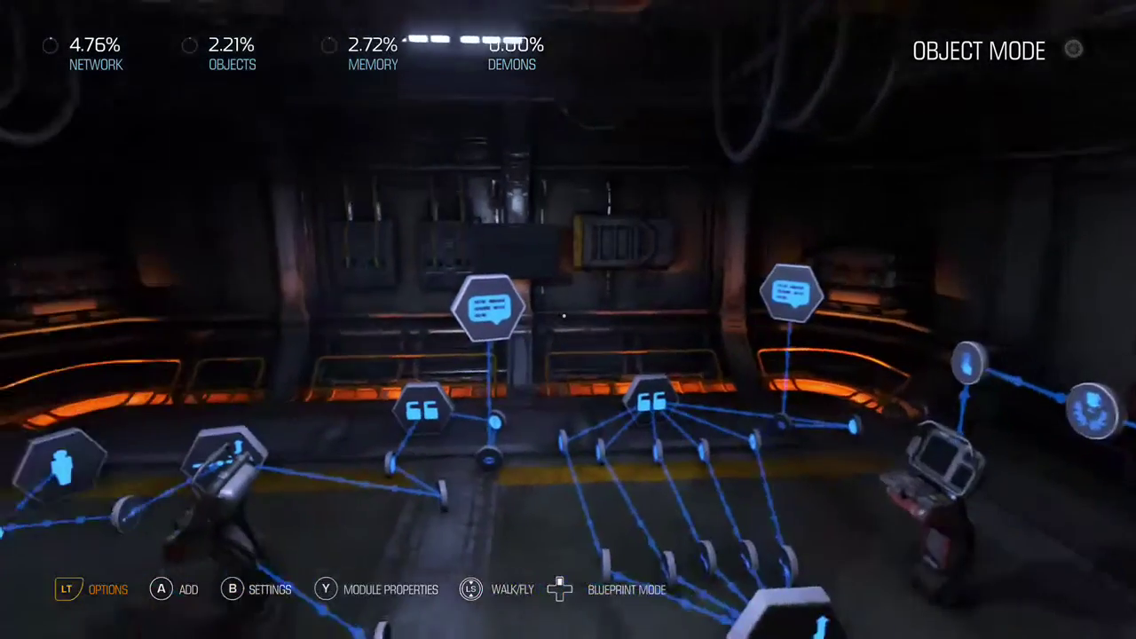
pyautogui.moveTo(563, 316); pyautogui.dragTo(563, 316)
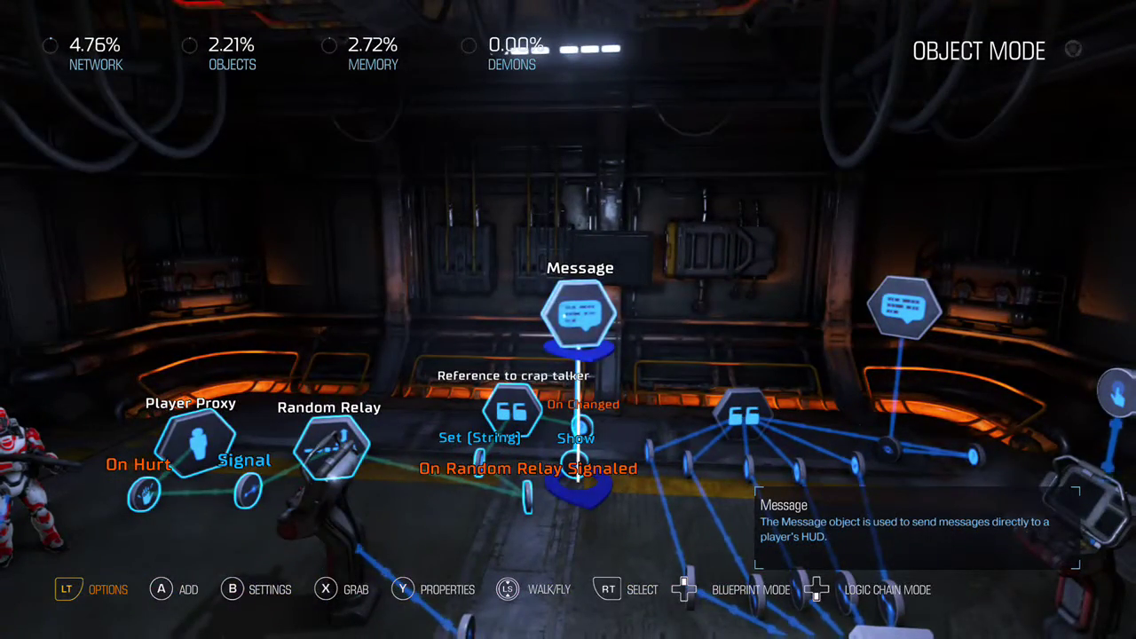
pyautogui.press('Up')
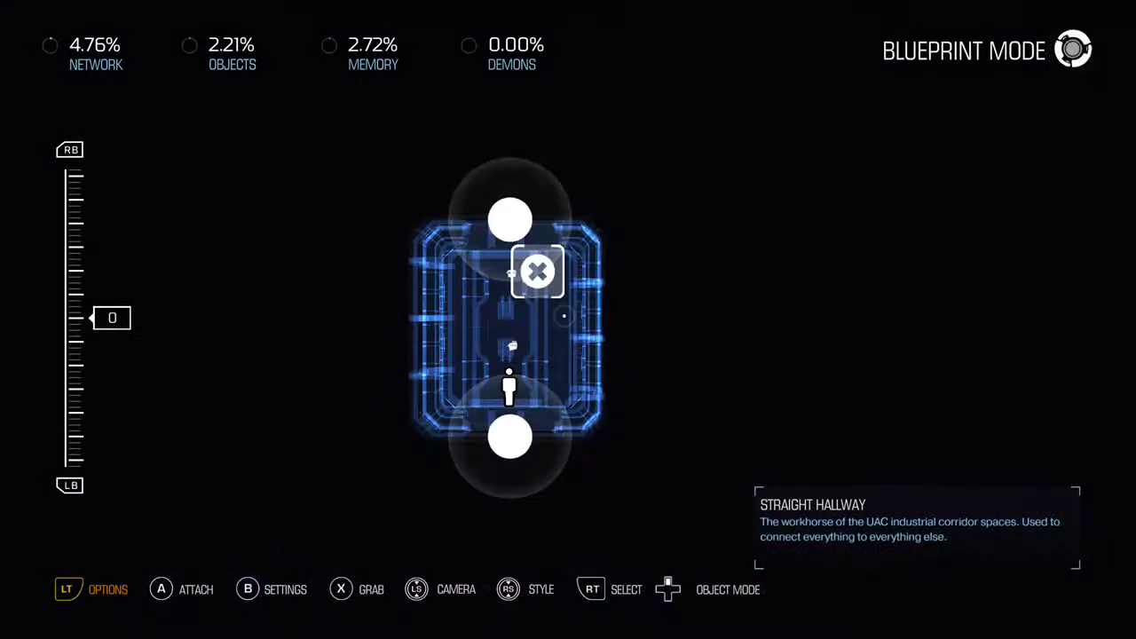
# Add a Coupler Long room from the Coupler category into the blueprint beside the hallway.
pyautogui.moveTo(564, 316); pyautogui.dragTo(563, 316)
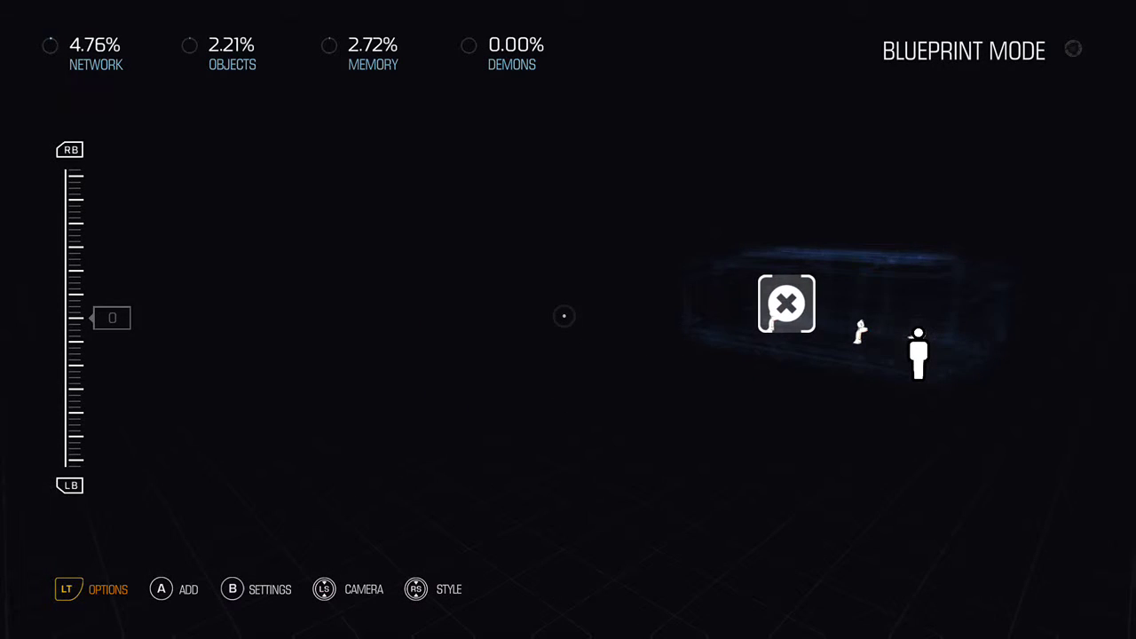
pyautogui.click(563, 316)
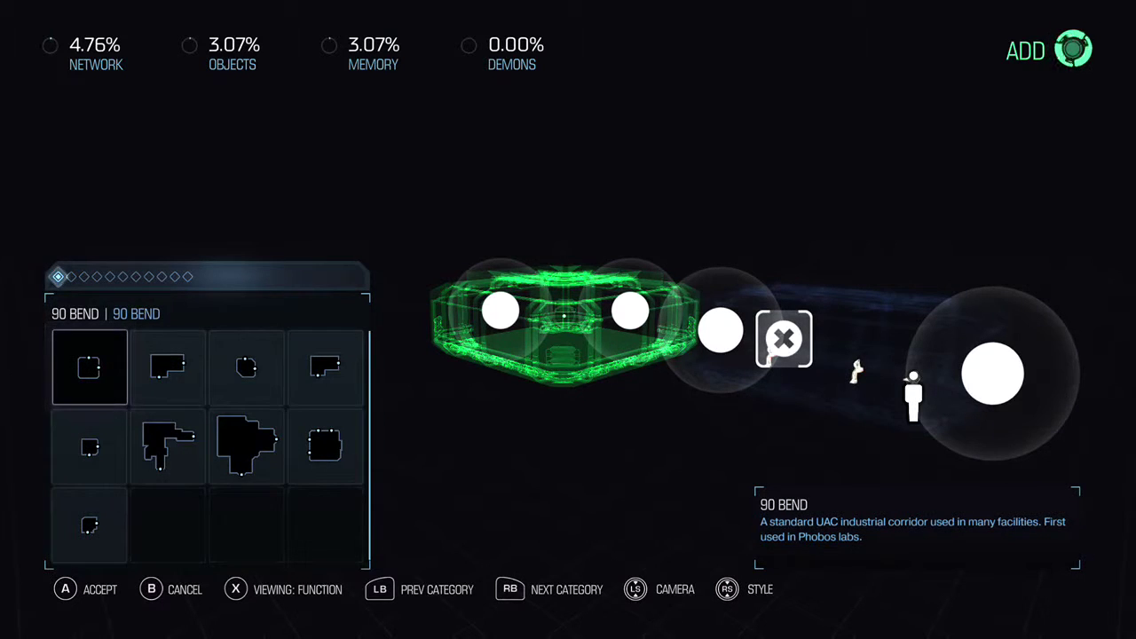
pyautogui.click(89, 447)
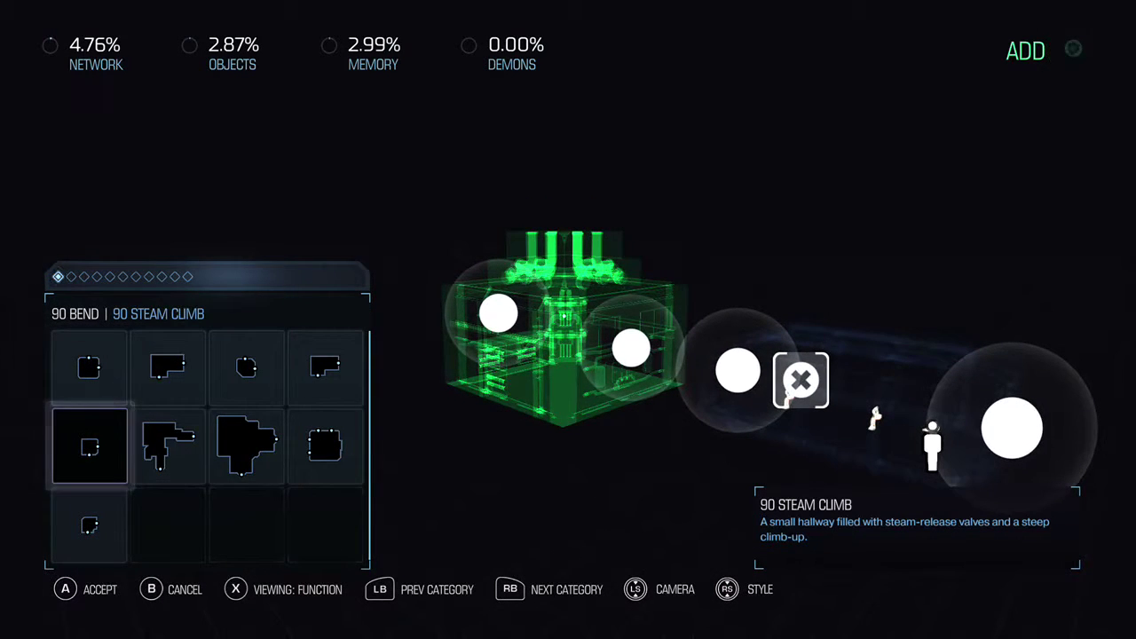
pyautogui.press('e')
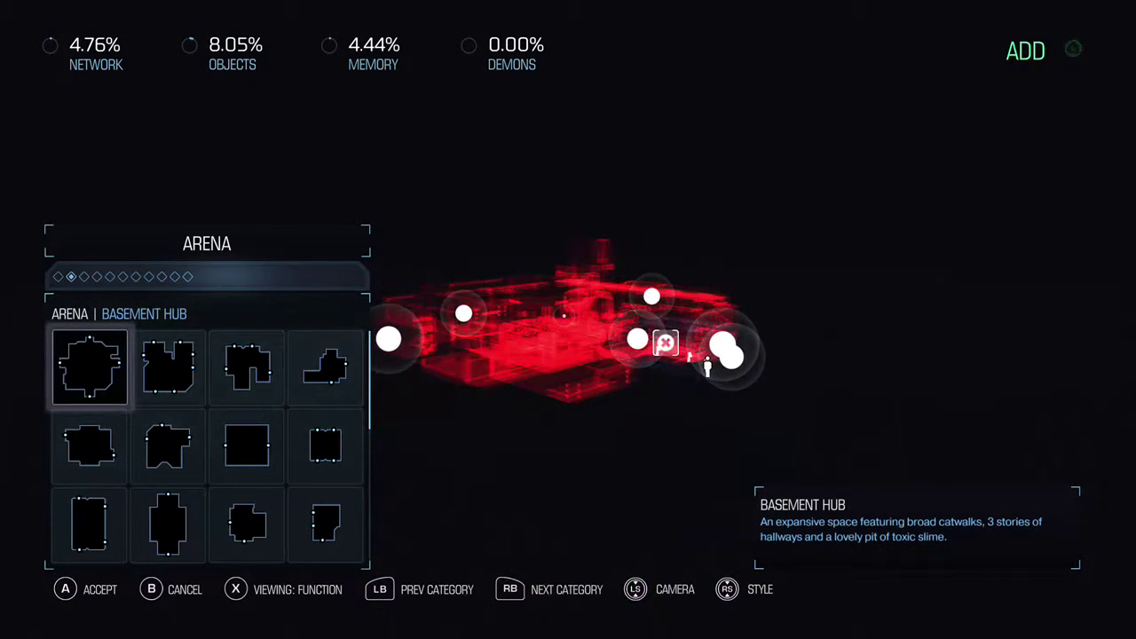
pyautogui.press('e')
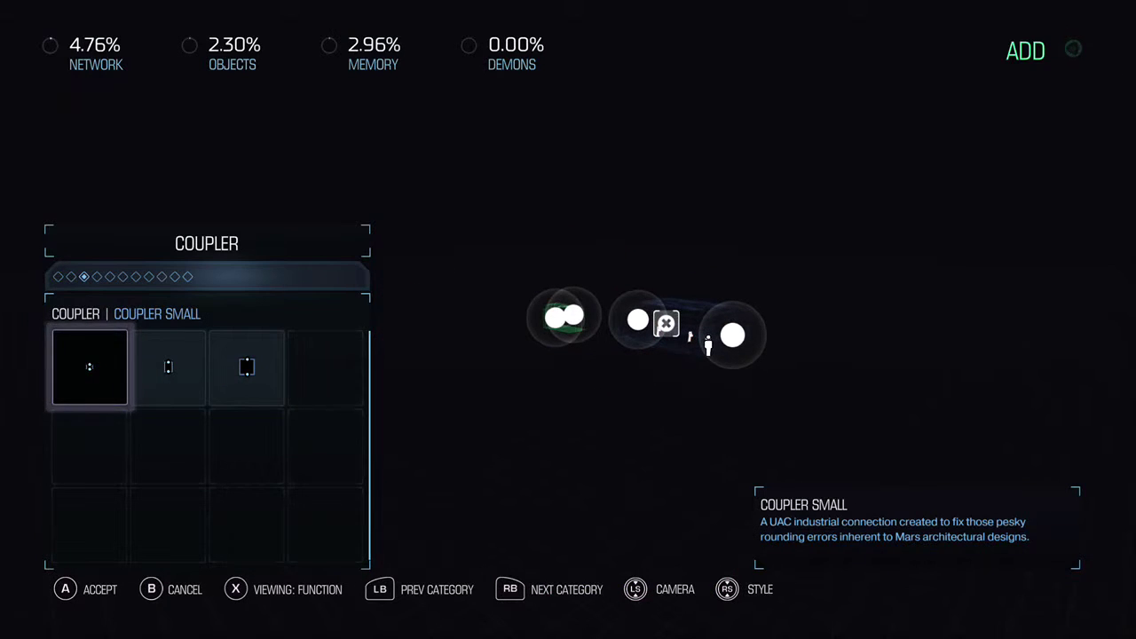
pyautogui.click(169, 366)
pyautogui.click(247, 366)
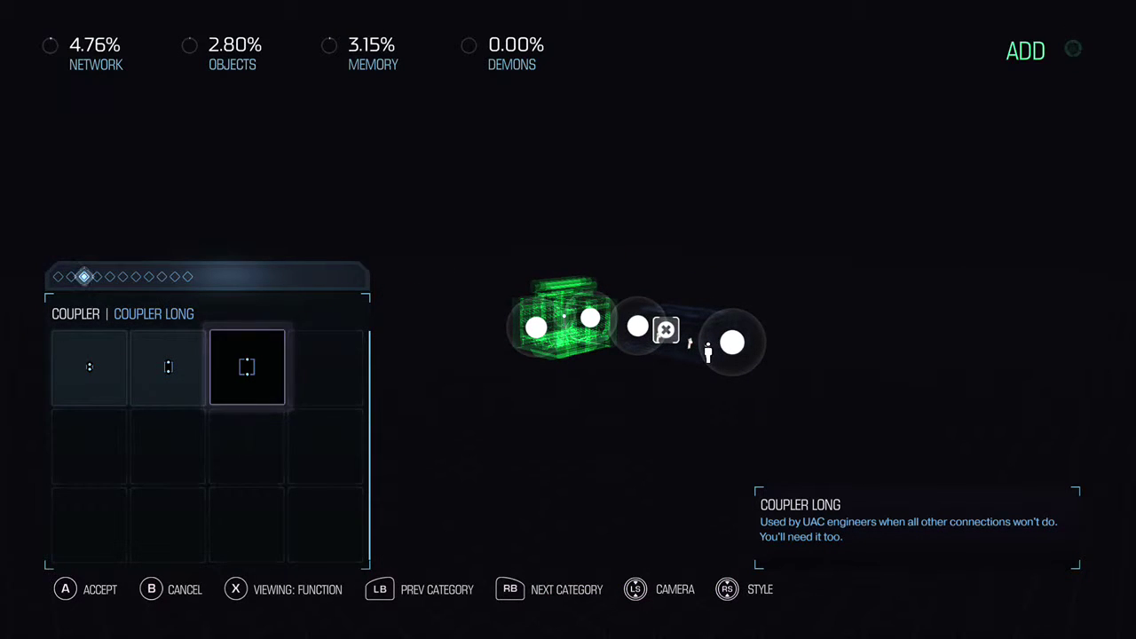
pyautogui.press('Return')
pyautogui.press('Return')
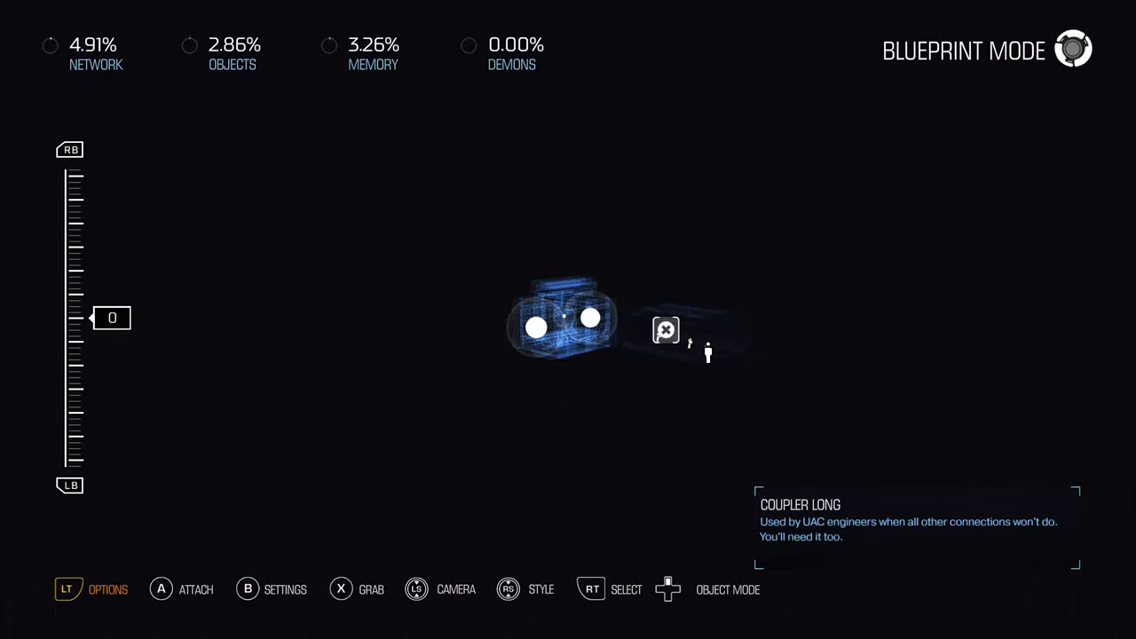
# Pick up the Coupler Long and raise it two height levels before setting it down.
pyautogui.press('pagedown')
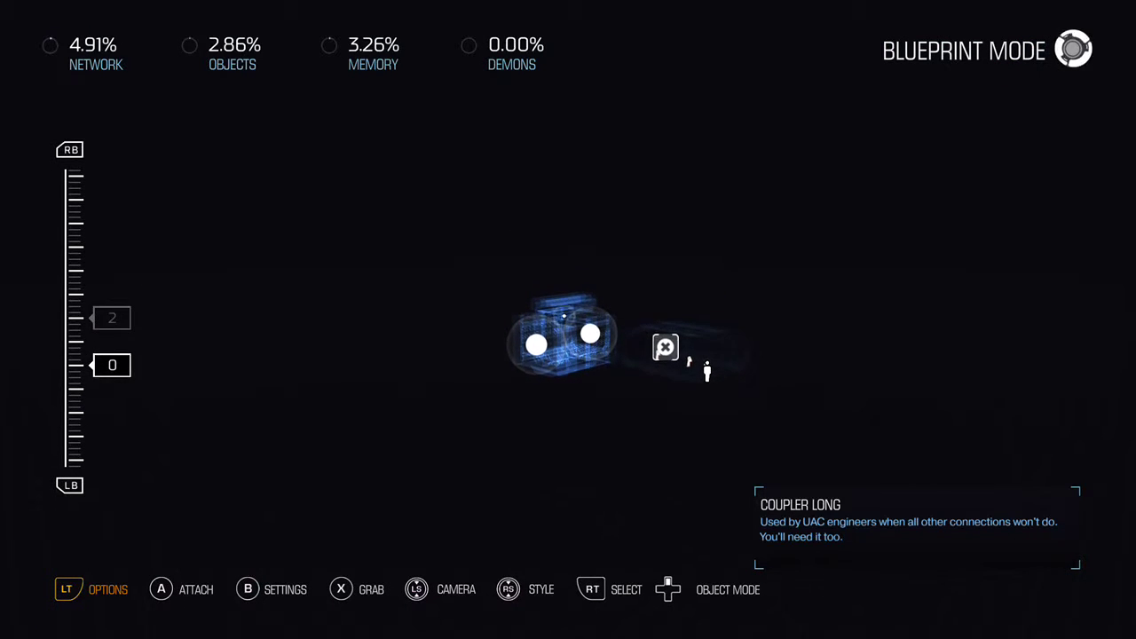
pyautogui.press('x')
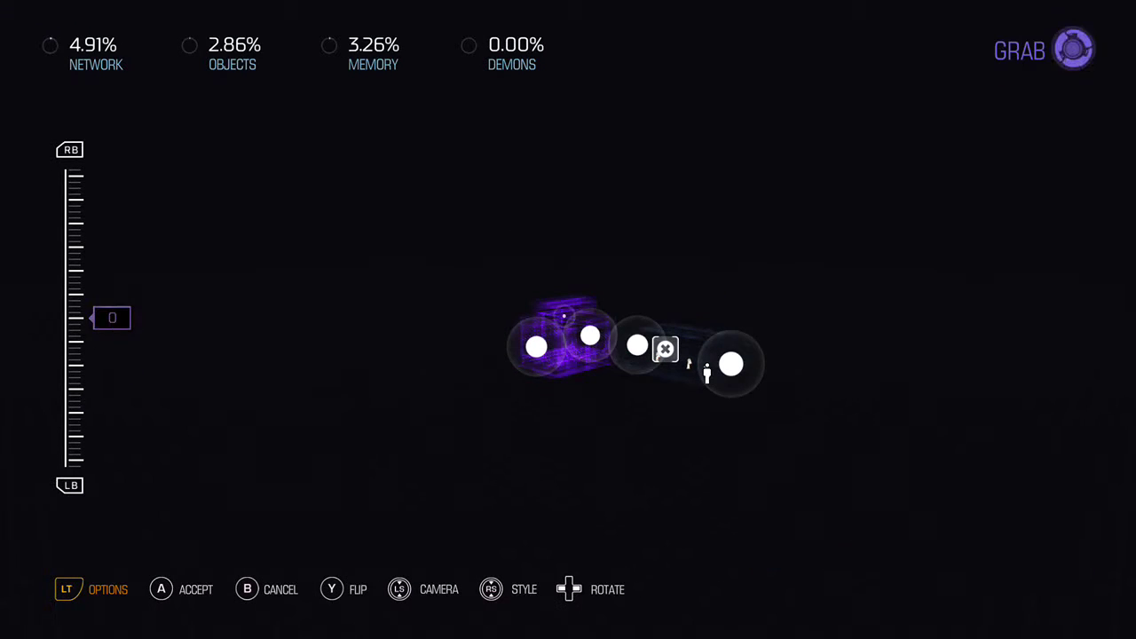
pyautogui.press('pageup')
pyautogui.press('pageup')
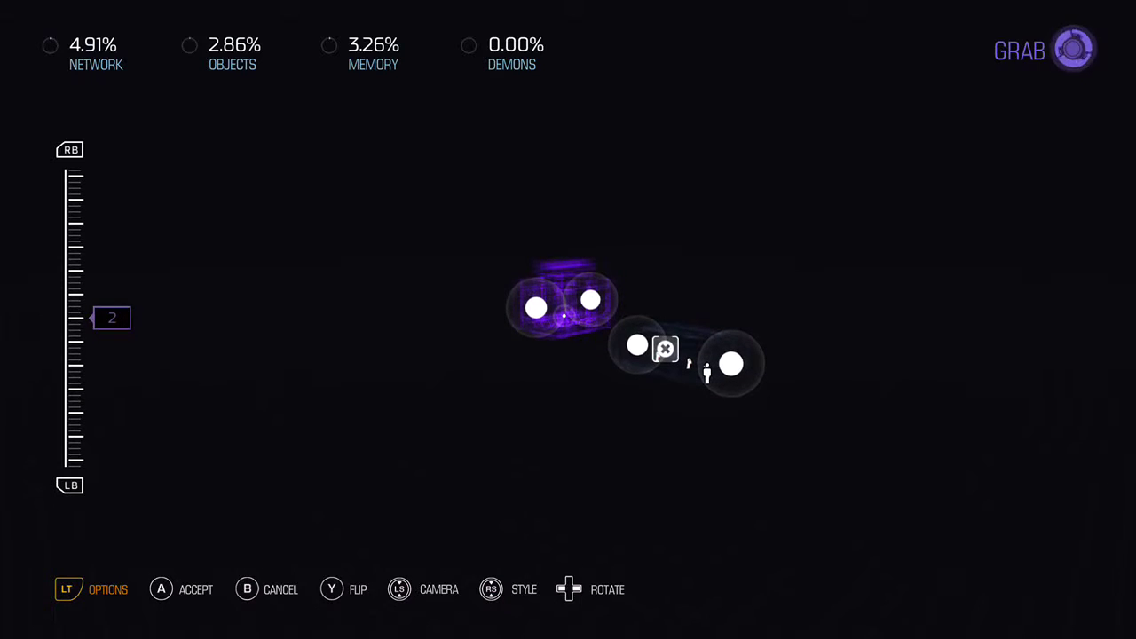
pyautogui.press('pageup')
pyautogui.press('Return')
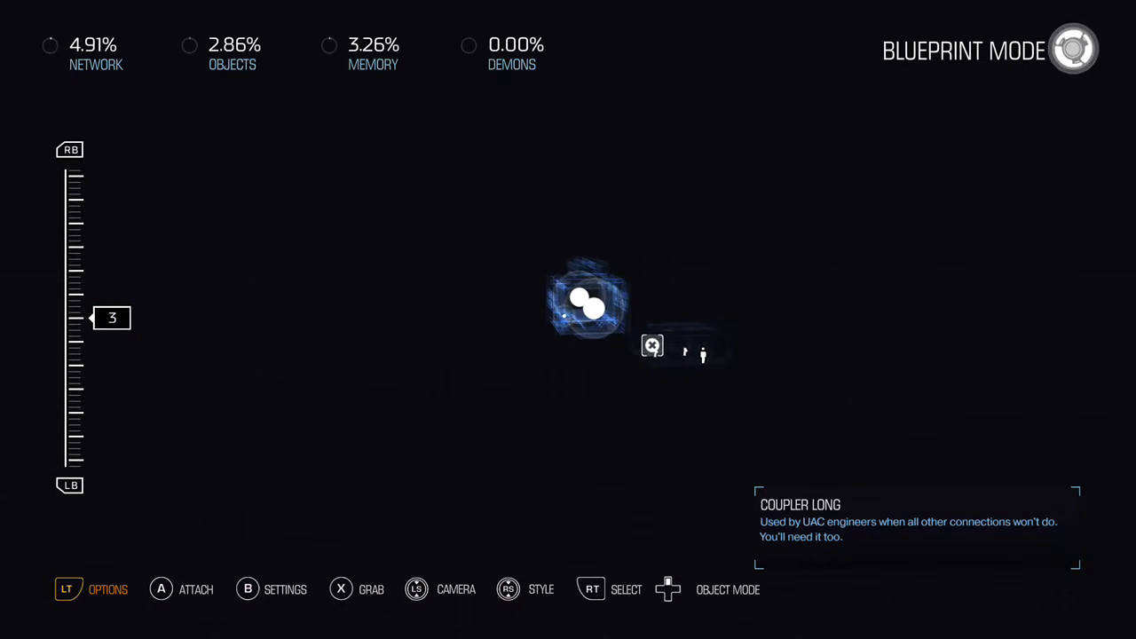
# Reposition the coupler at level 3 against the hallway's end, then return to ground level.
pyautogui.press('g')
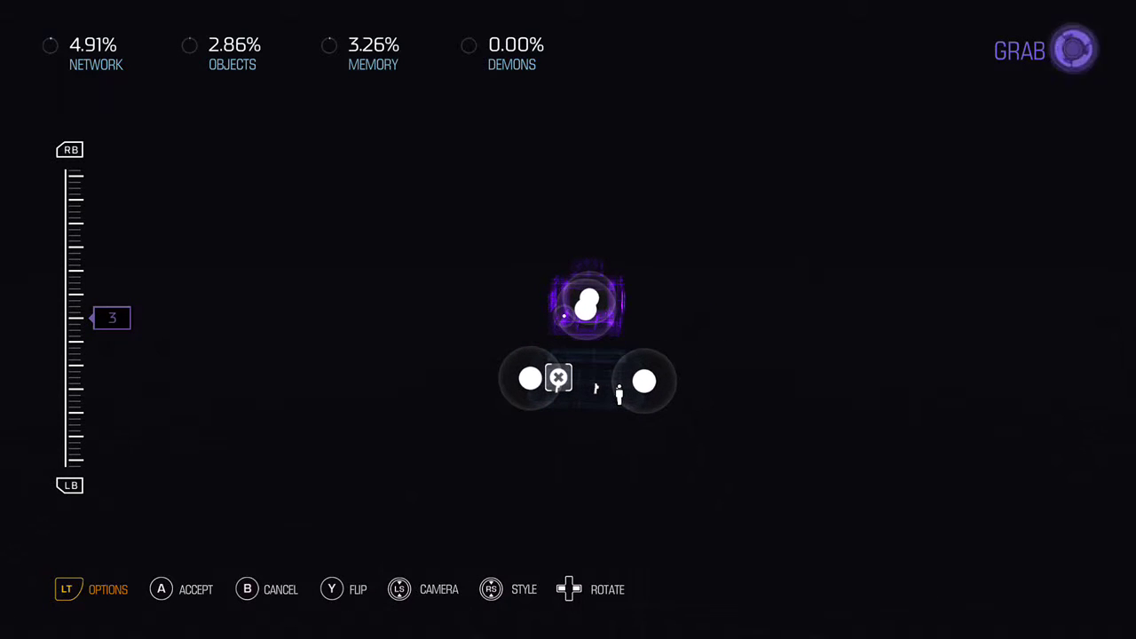
pyautogui.scroll(-1, 586, 337)
pyautogui.scroll(1, 586, 337)
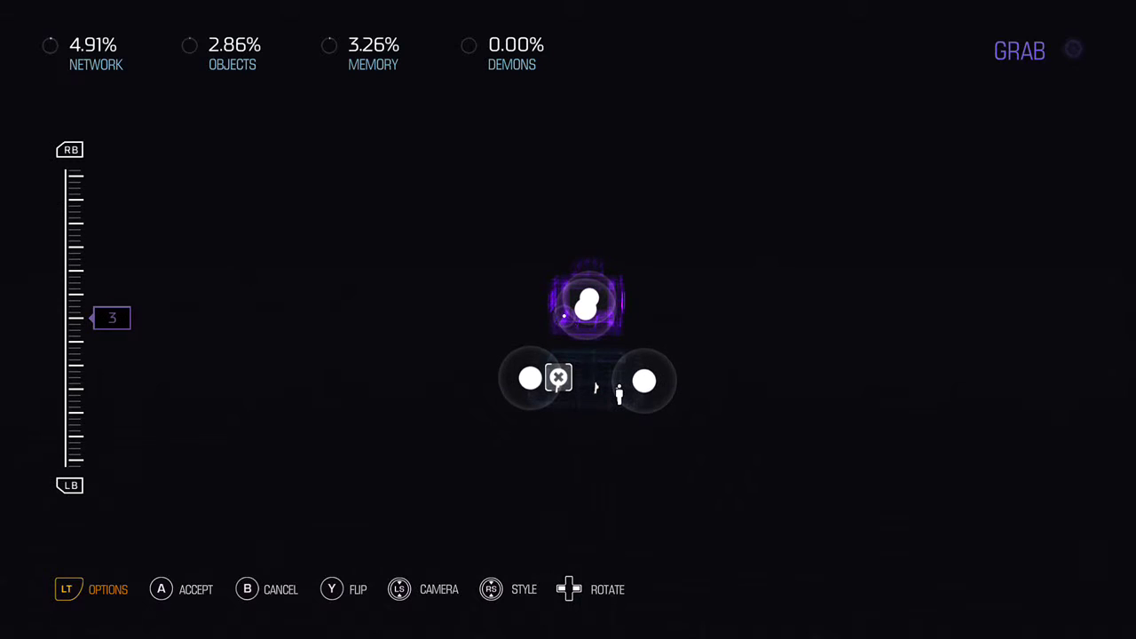
pyautogui.click(564, 316)
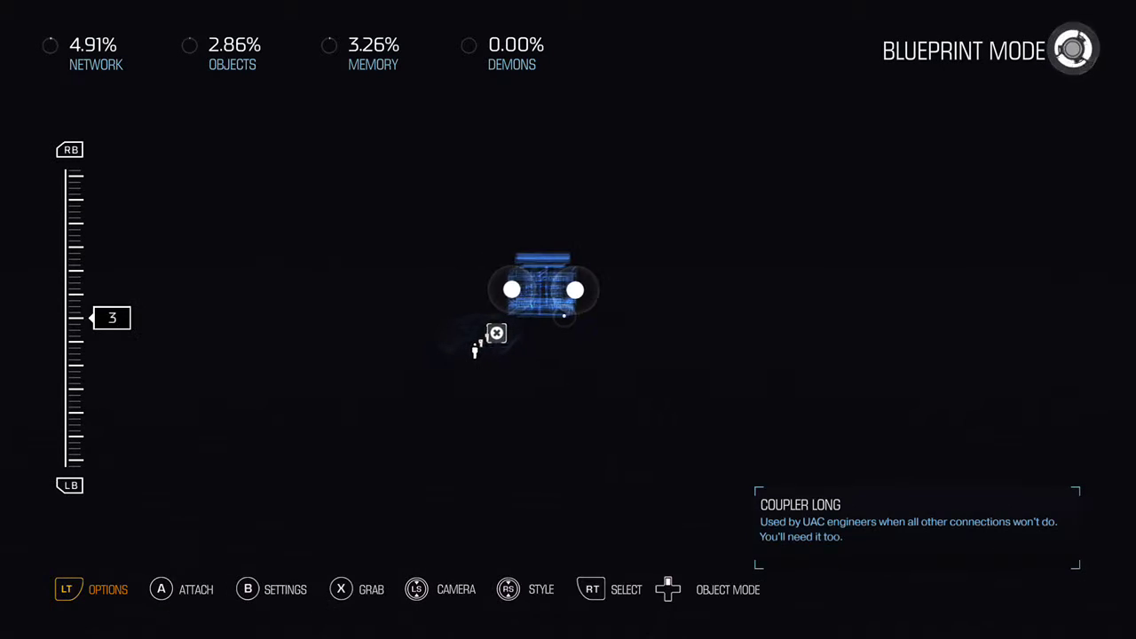
pyautogui.click(564, 316)
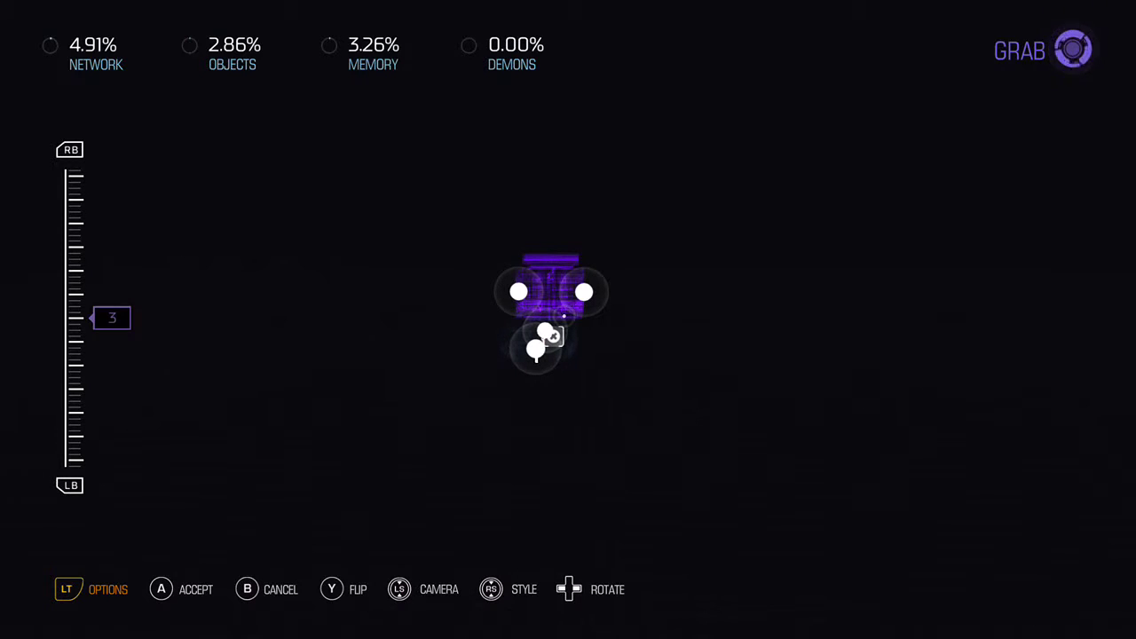
pyautogui.click(564, 316)
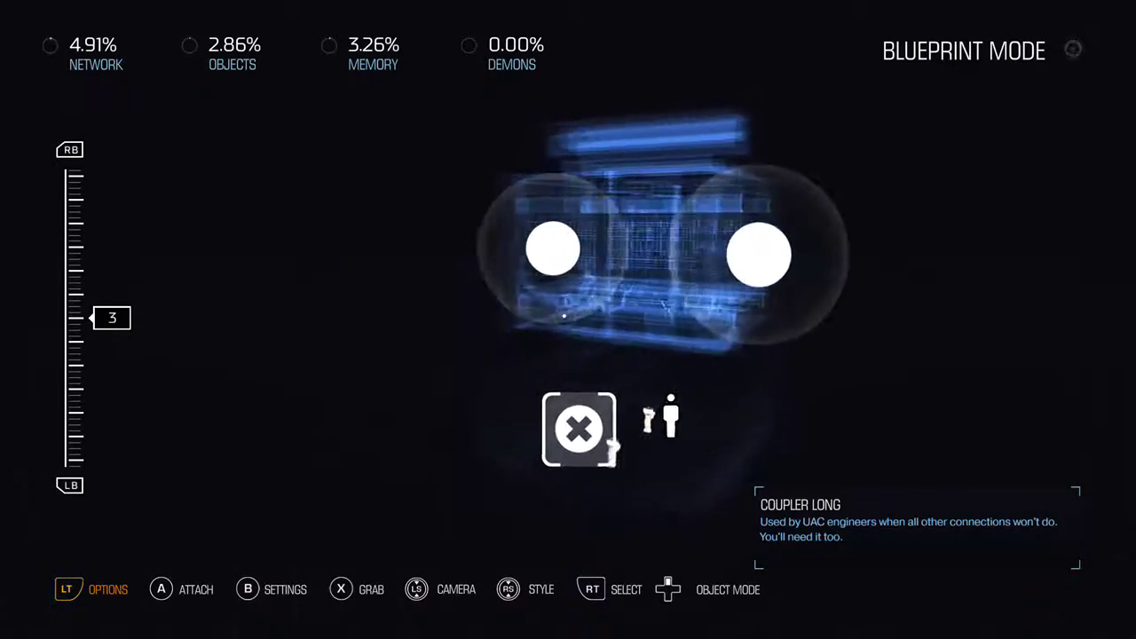
pyautogui.press('pagedown')
pyautogui.press('pagedown')
pyautogui.press('pagedown')
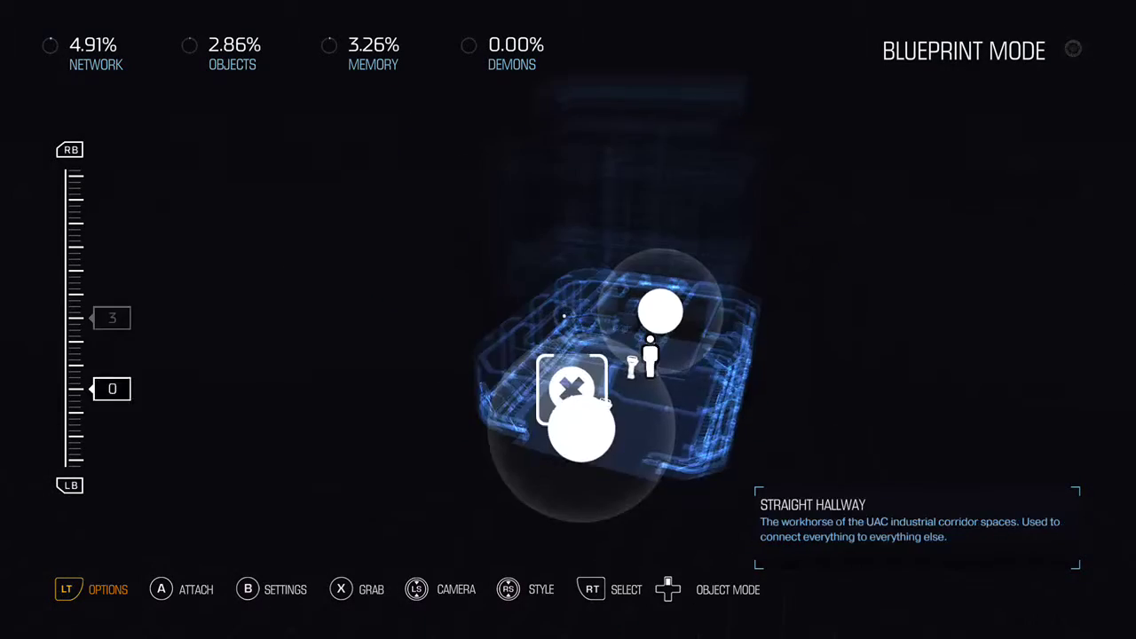
# Return to the 3-D Object view and begin selecting the Message and Random Relay nodes.
pyautogui.press('Tab')
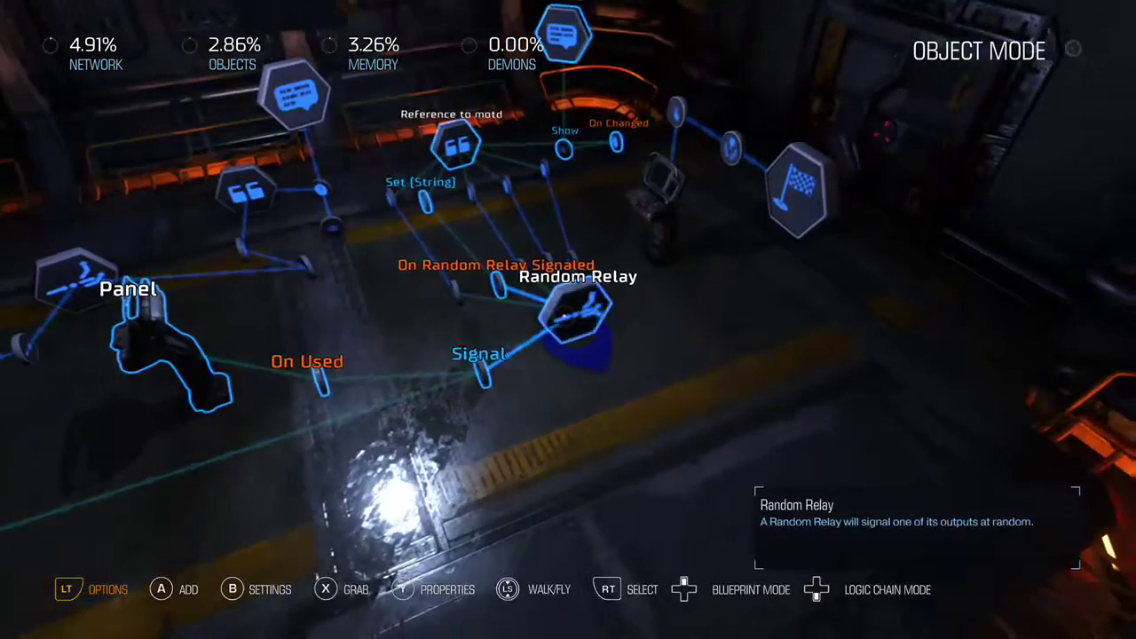
pyautogui.press('Return')
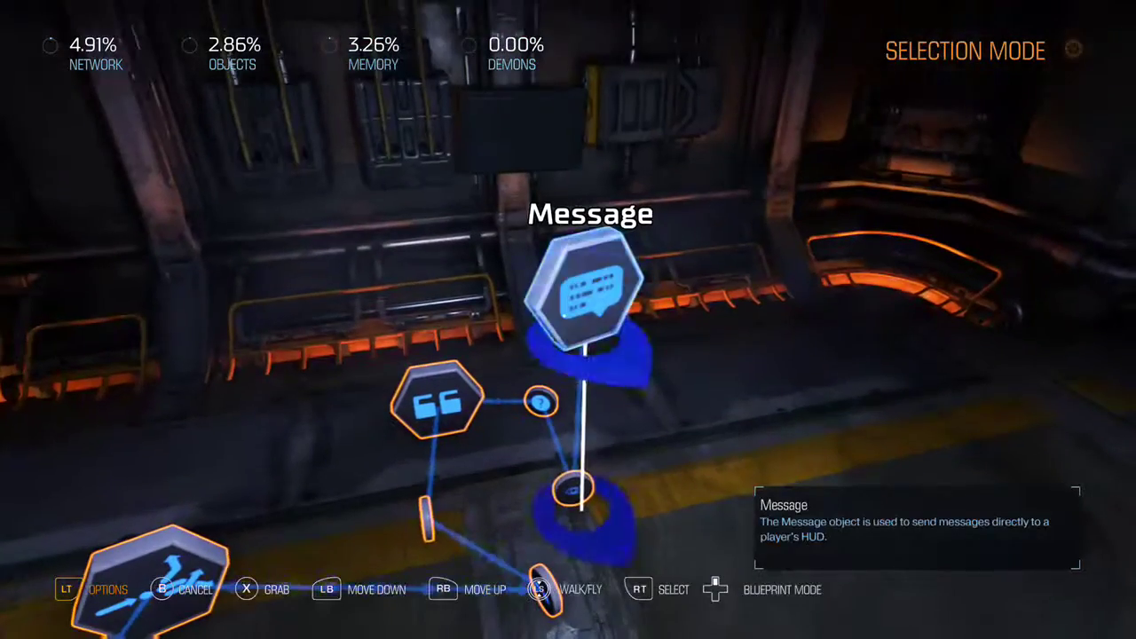
# Move the Message, string reference and Random Relay node group to a new floor spot.
pyautogui.press('x')
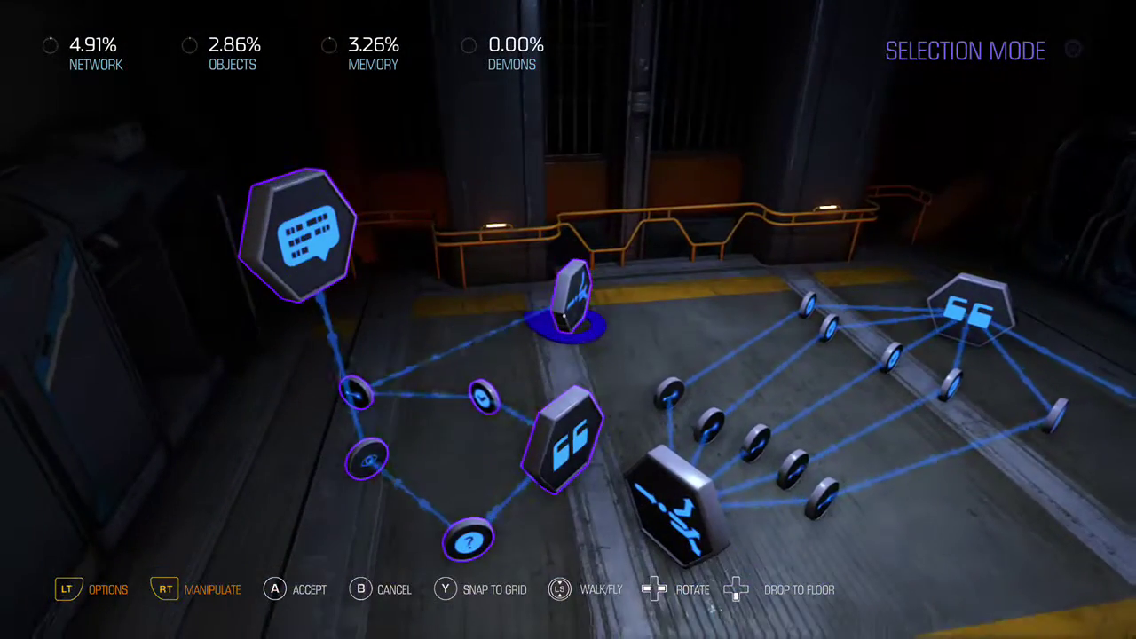
pyautogui.press('Return')
pyautogui.press('Return')
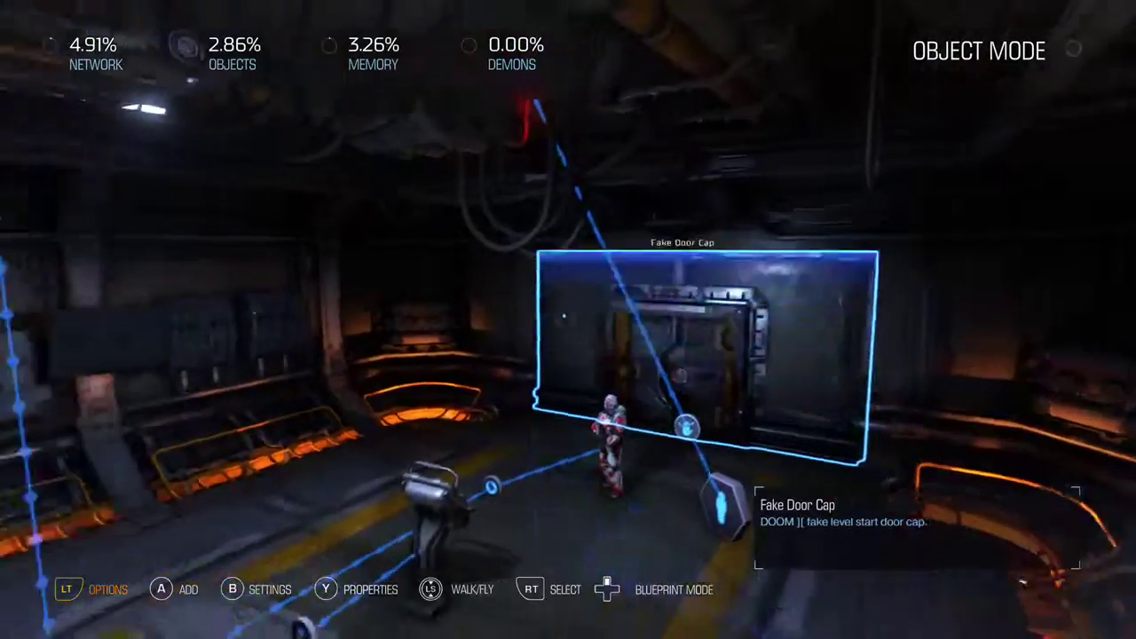
# Save the level using Save in the SnapMap Editor menu.
pyautogui.press('Escape')
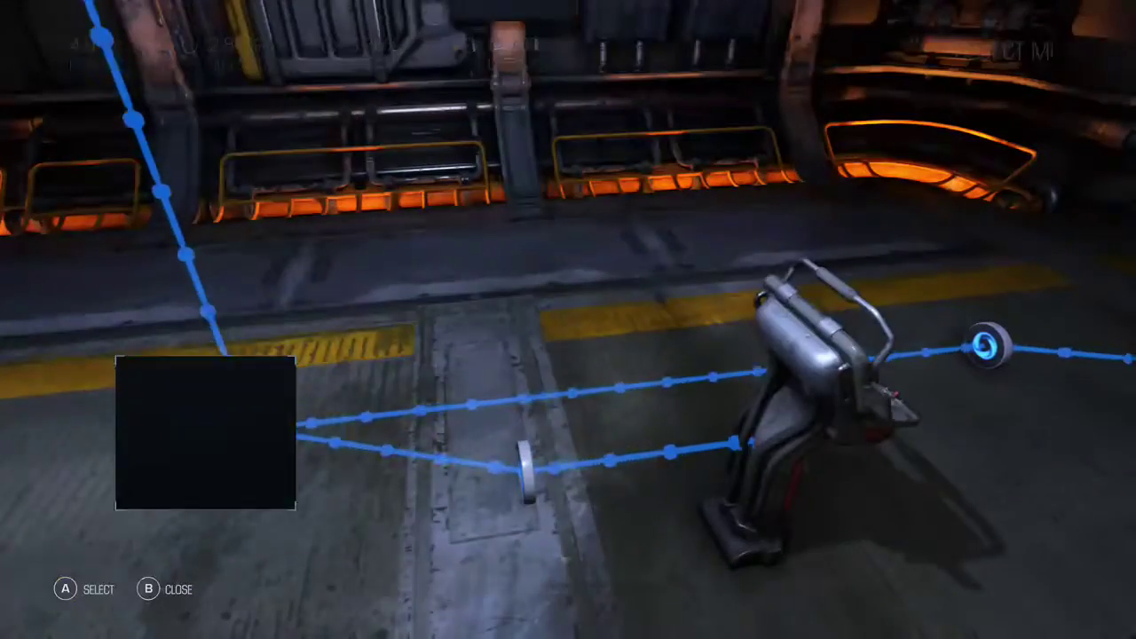
pyautogui.press('Down')
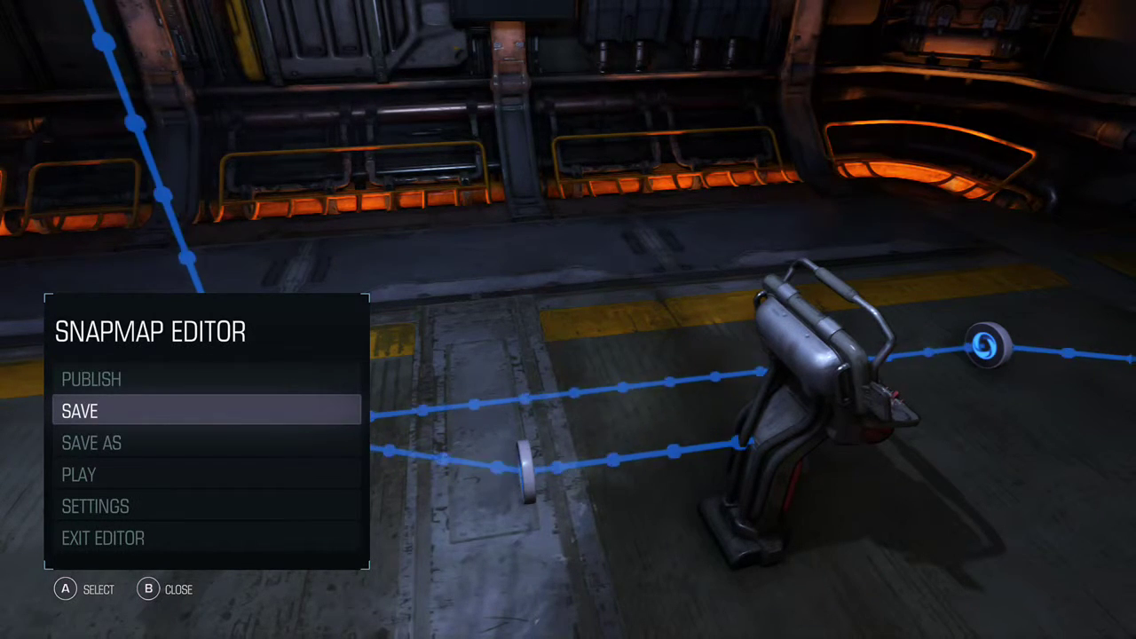
pyautogui.press('Down')
pyautogui.press('Up')
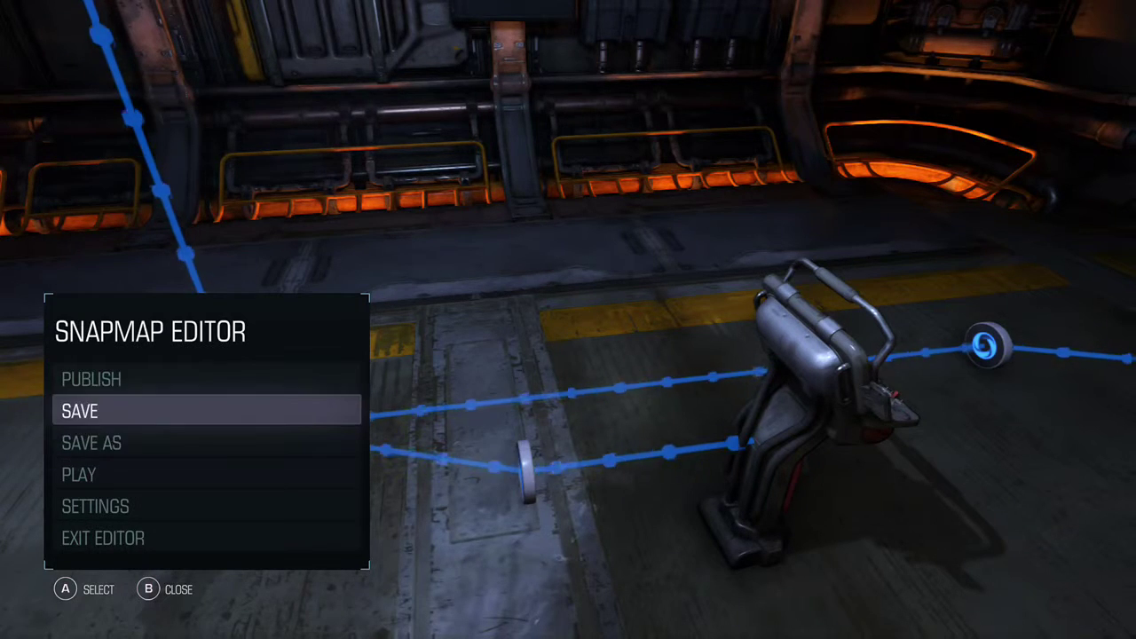
pyautogui.press('Return')
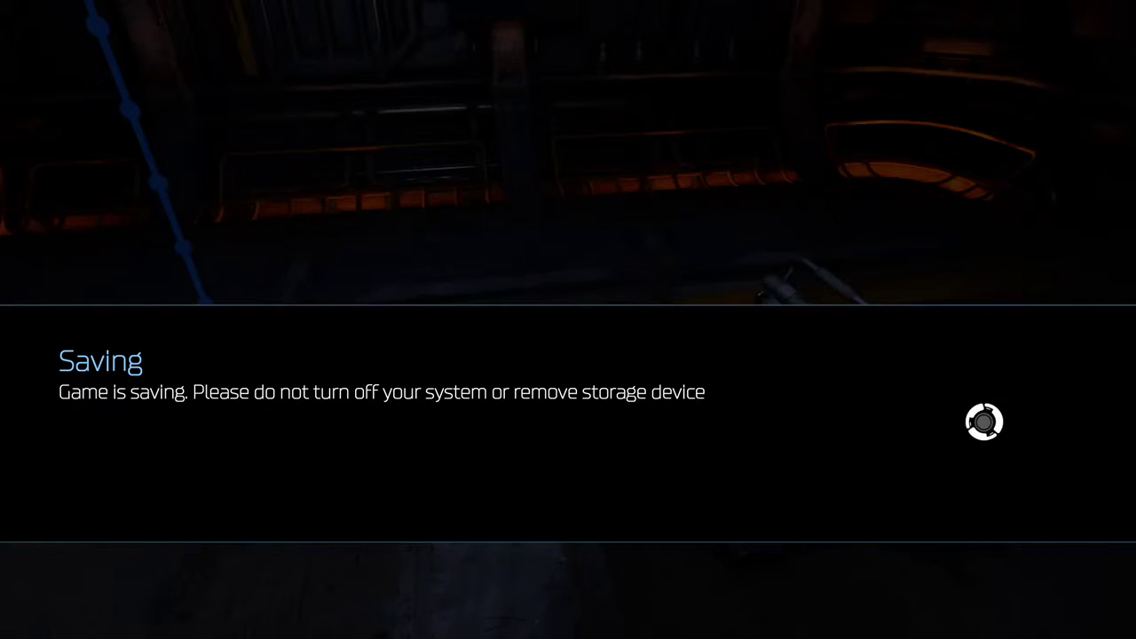